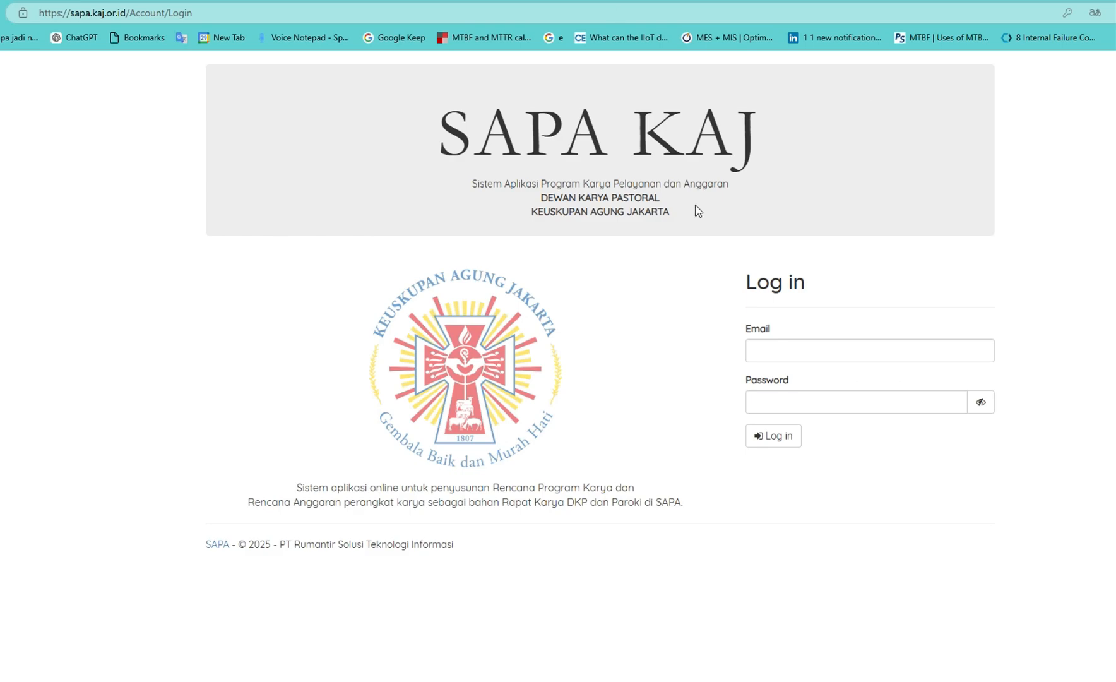
Log in to SAPA KAJ with the saved account e-mail and its password
left_click(772, 351)
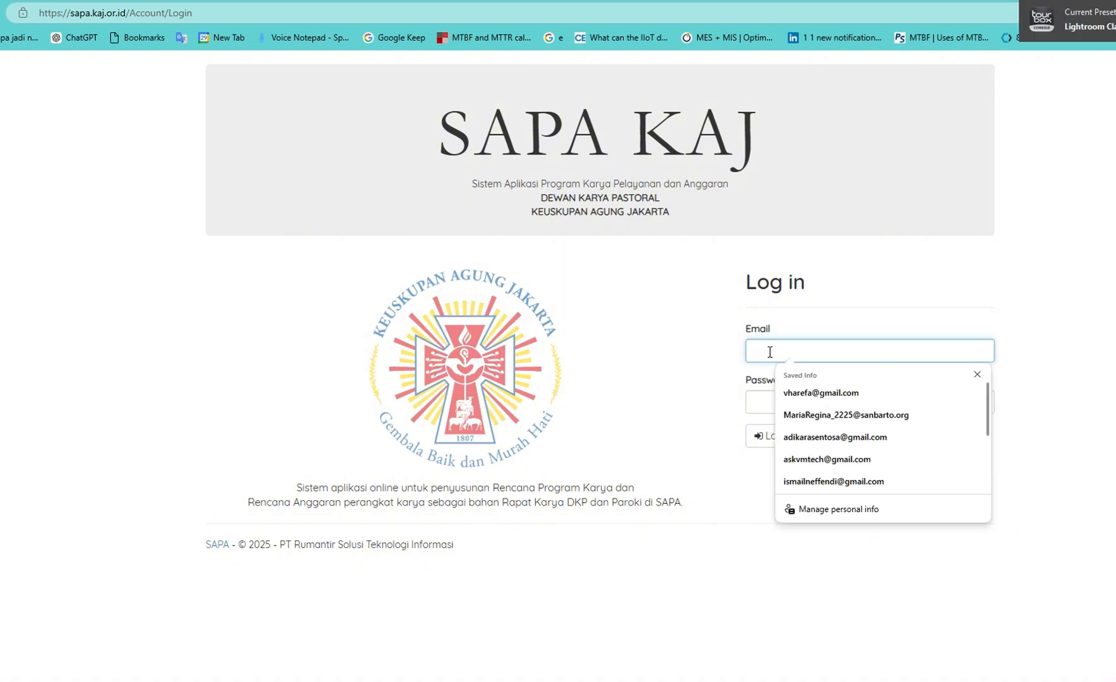
left_click(797, 418)
left_click(805, 405)
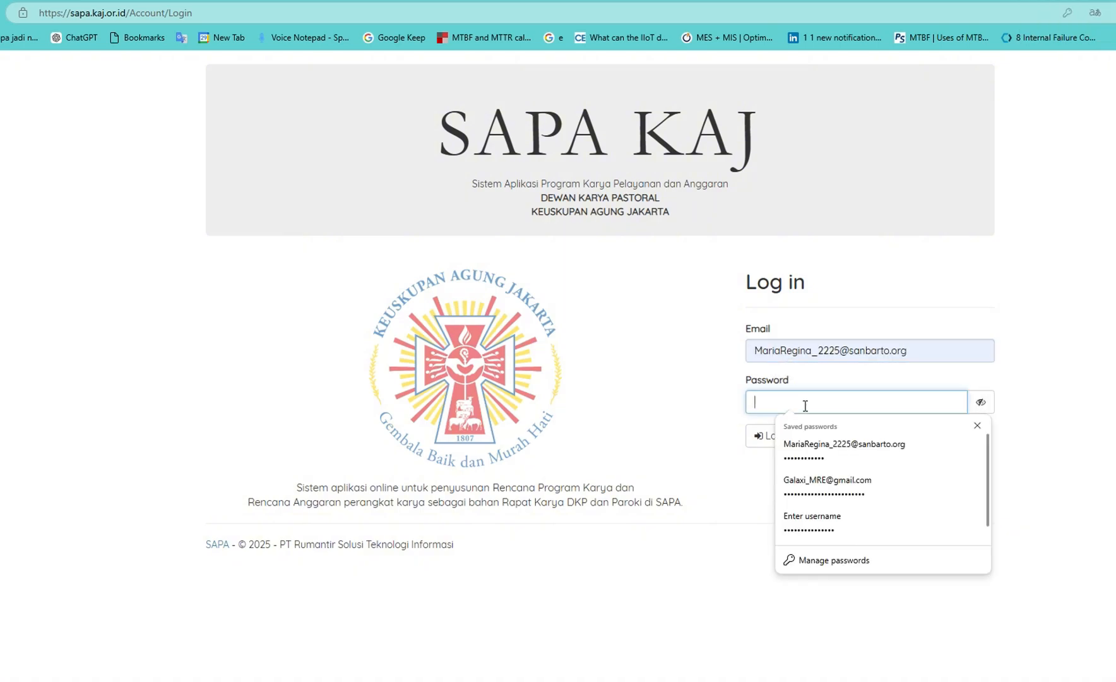
left_click(816, 446)
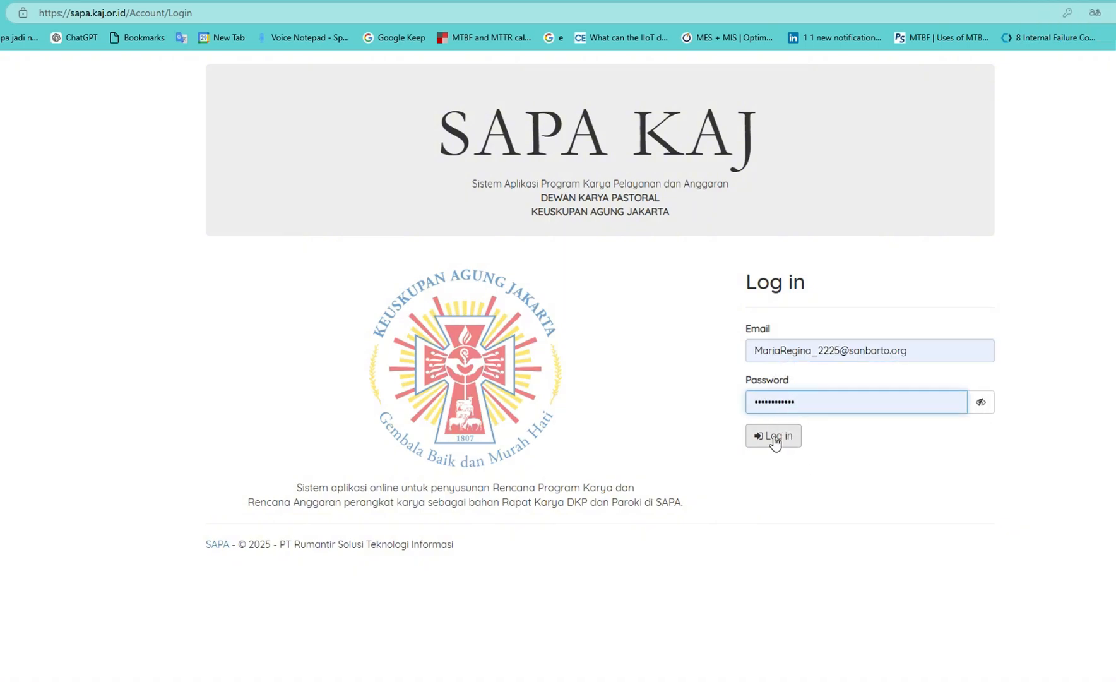
left_click(775, 438)
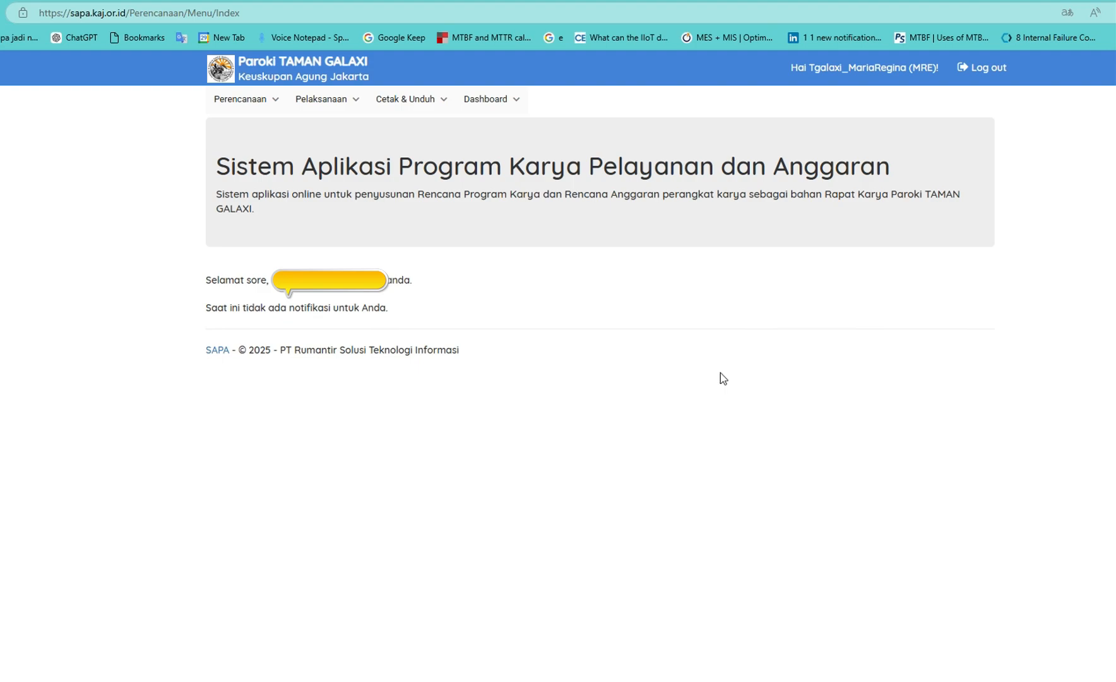
Review the 2025 Prokar lists under Perencanaan, first Prioritas and then Umum
mouse_move(231, 102)
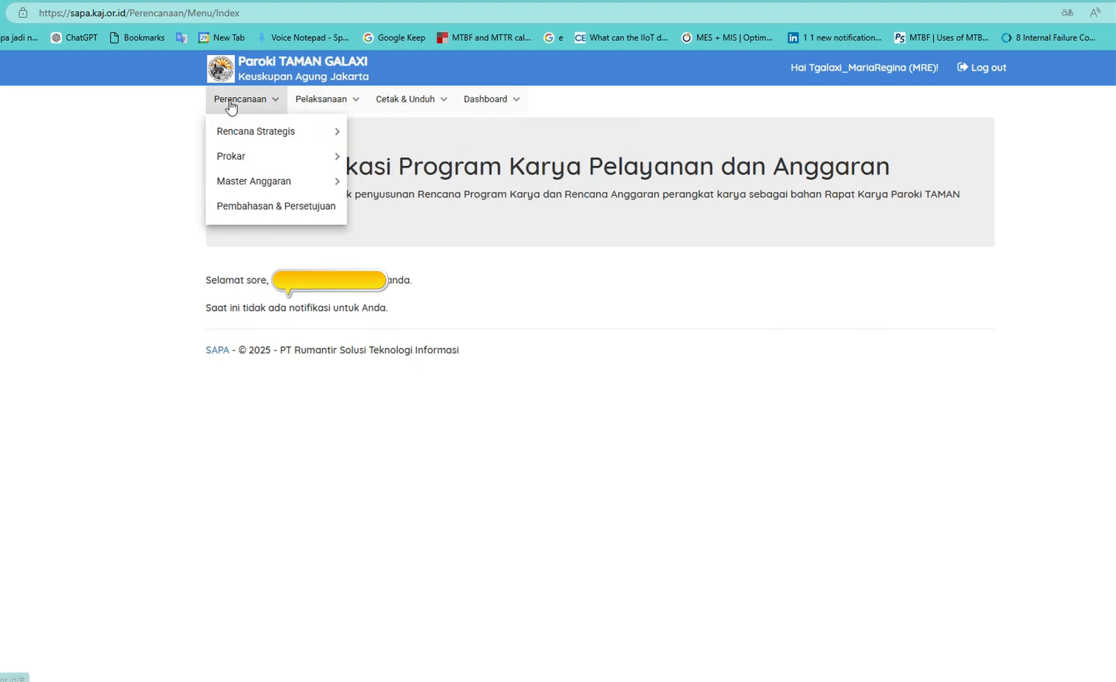
mouse_move(264, 131)
mouse_move(338, 157)
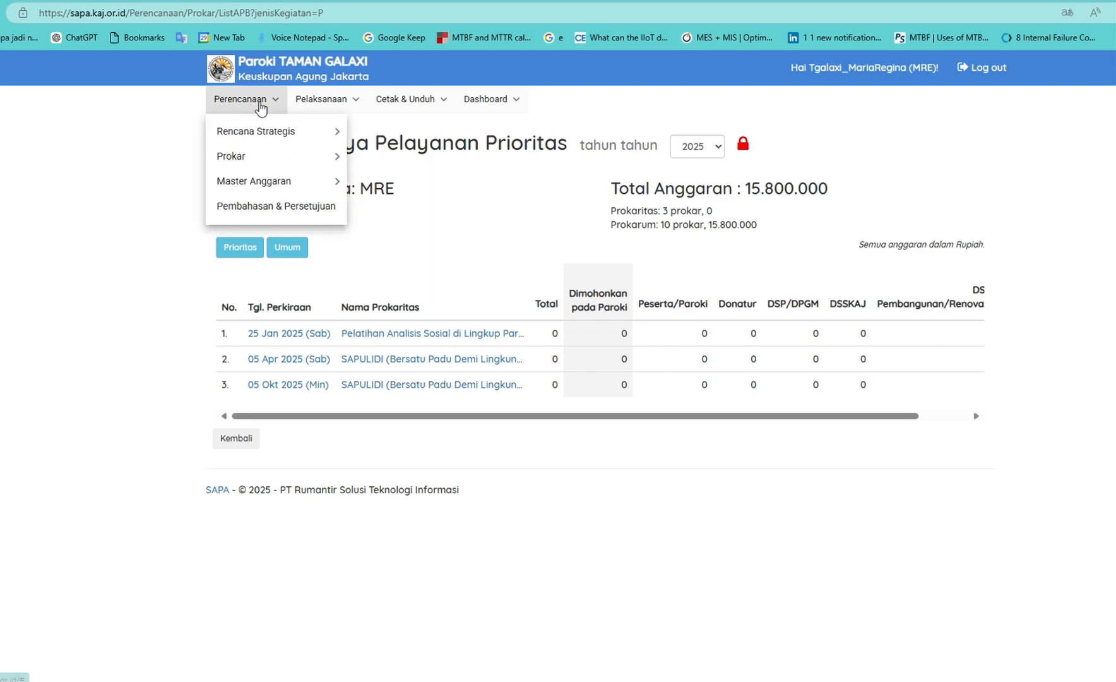
left_click(257, 101)
mouse_move(252, 167)
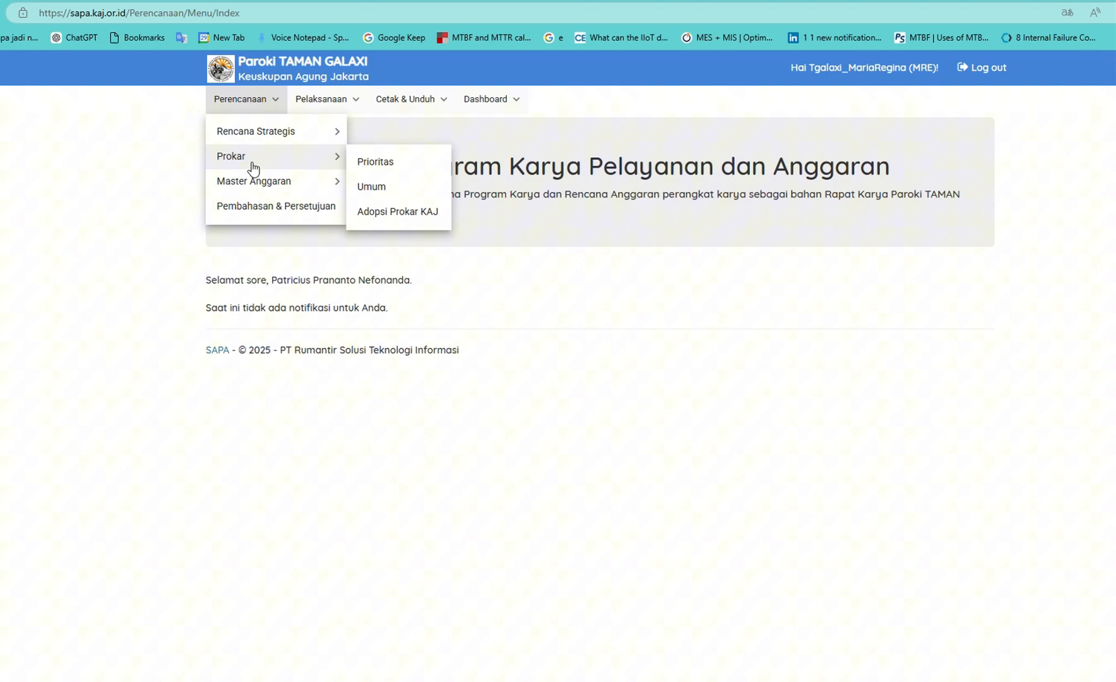
left_click(381, 187)
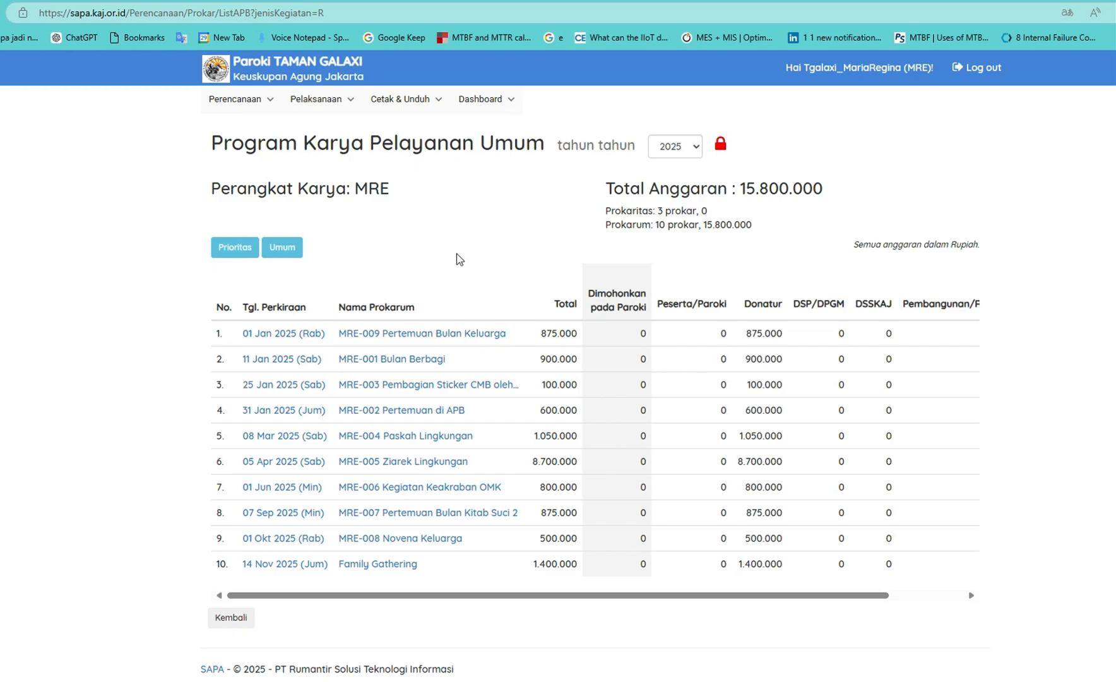
left_click(245, 101)
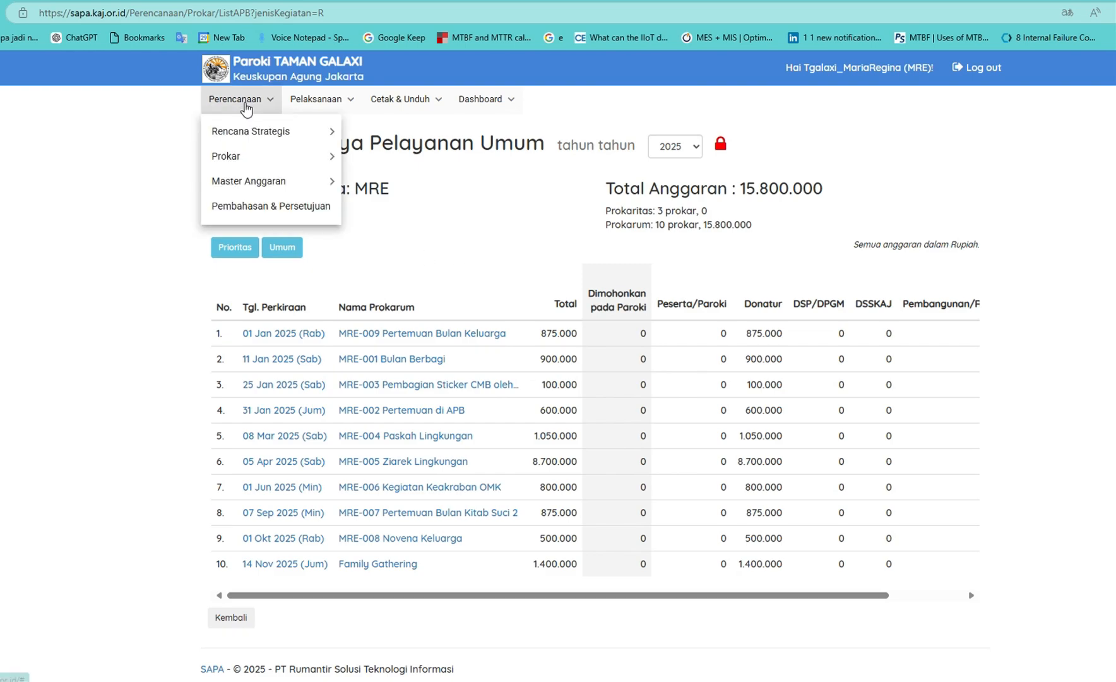
mouse_move(255, 160)
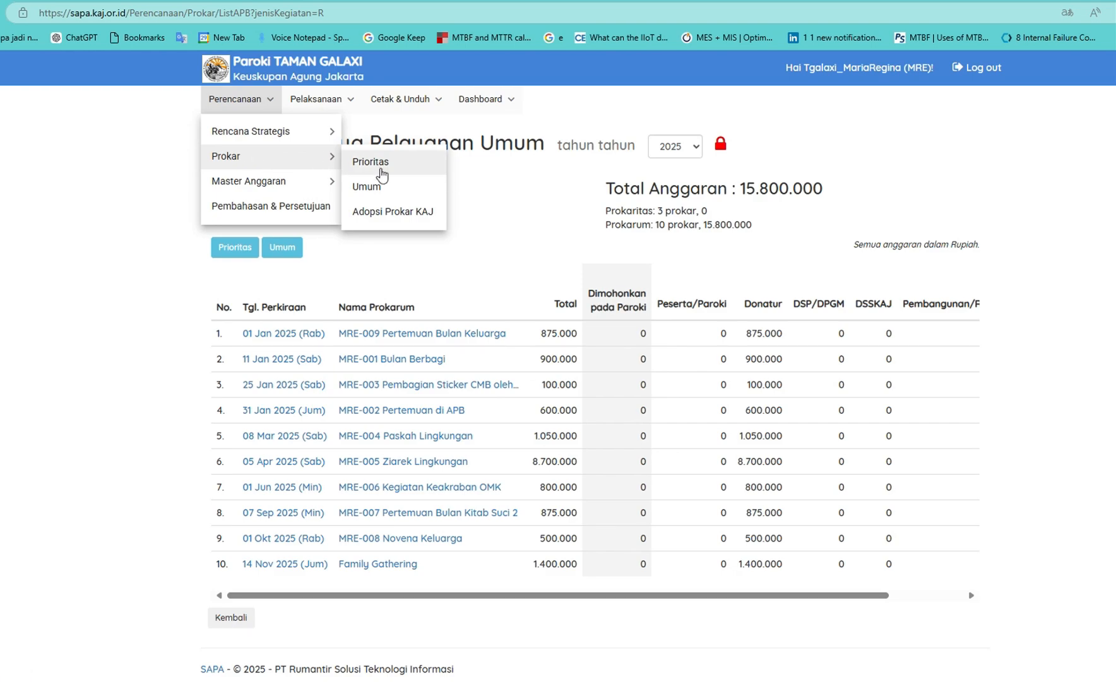
left_click(375, 192)
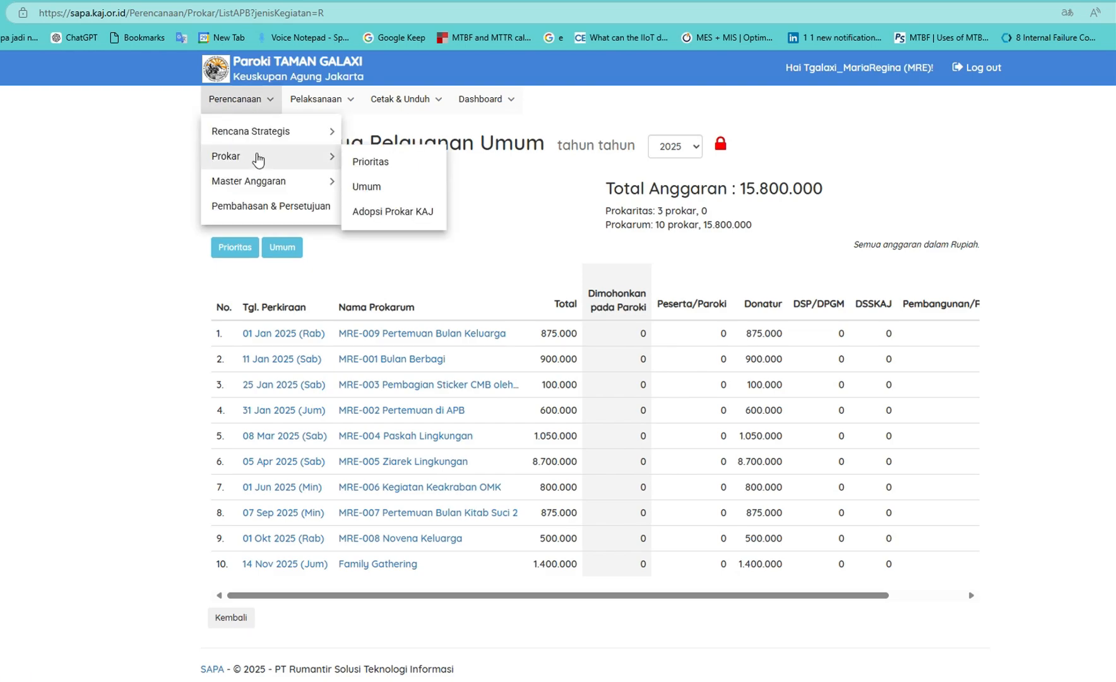
Open the Permohonan Dana list under Pelaksanaan and check the approval status of MRE-009 Pertemuan Bulan Keluarga
mouse_move(320, 92)
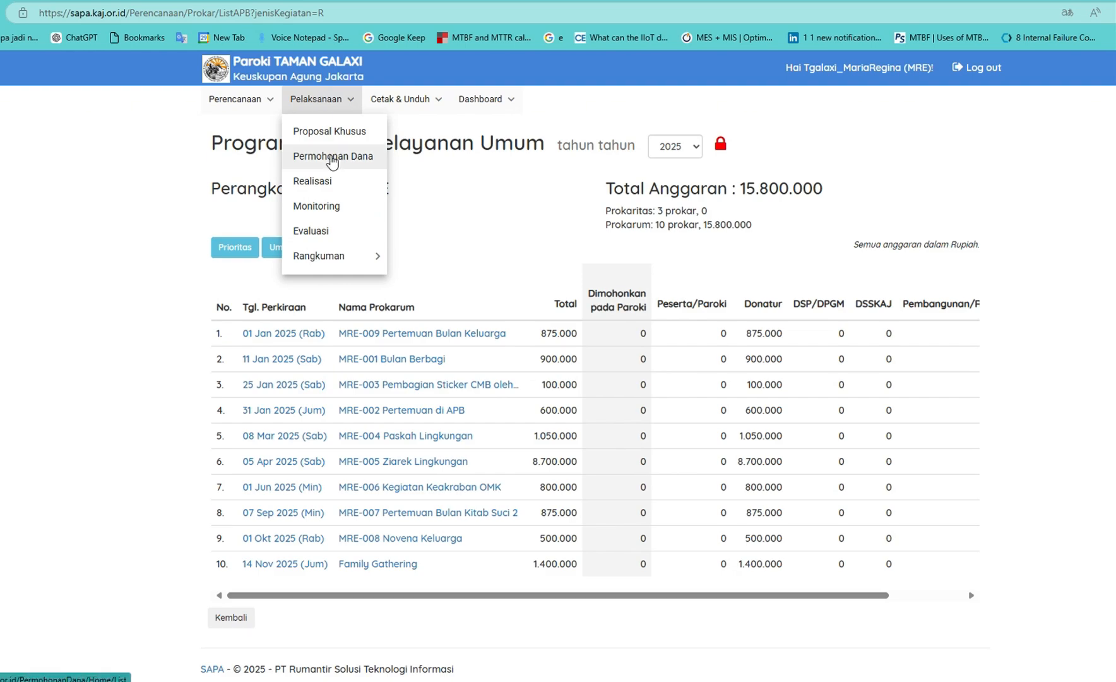
left_click(331, 159)
scroll(464, 226, "down", 1)
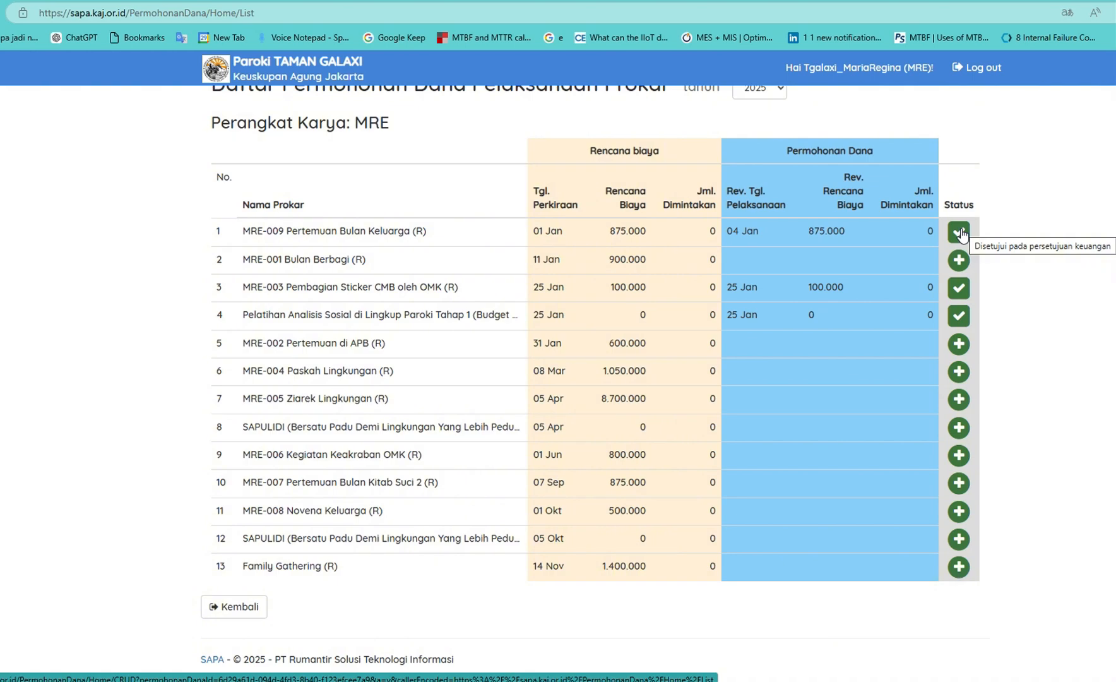
scroll(958, 238, "up", 2)
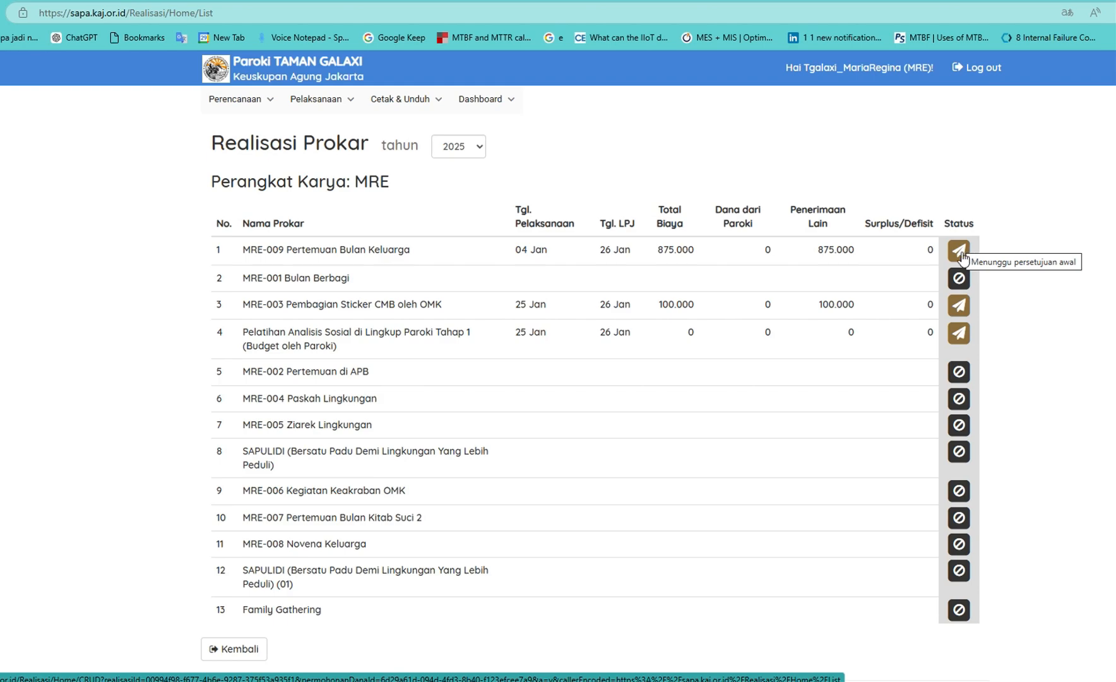
Return from the Realisasi list to the Umum list of Prokar under Perencanaan
left_click(235, 100)
mouse_move(233, 157)
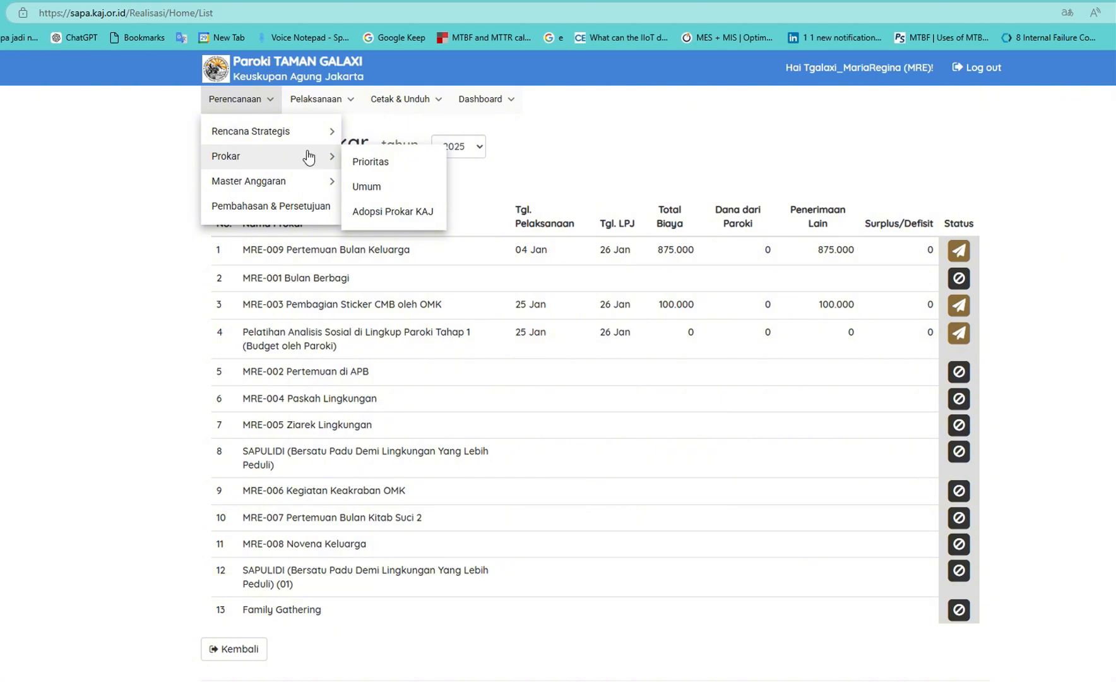
left_click(364, 189)
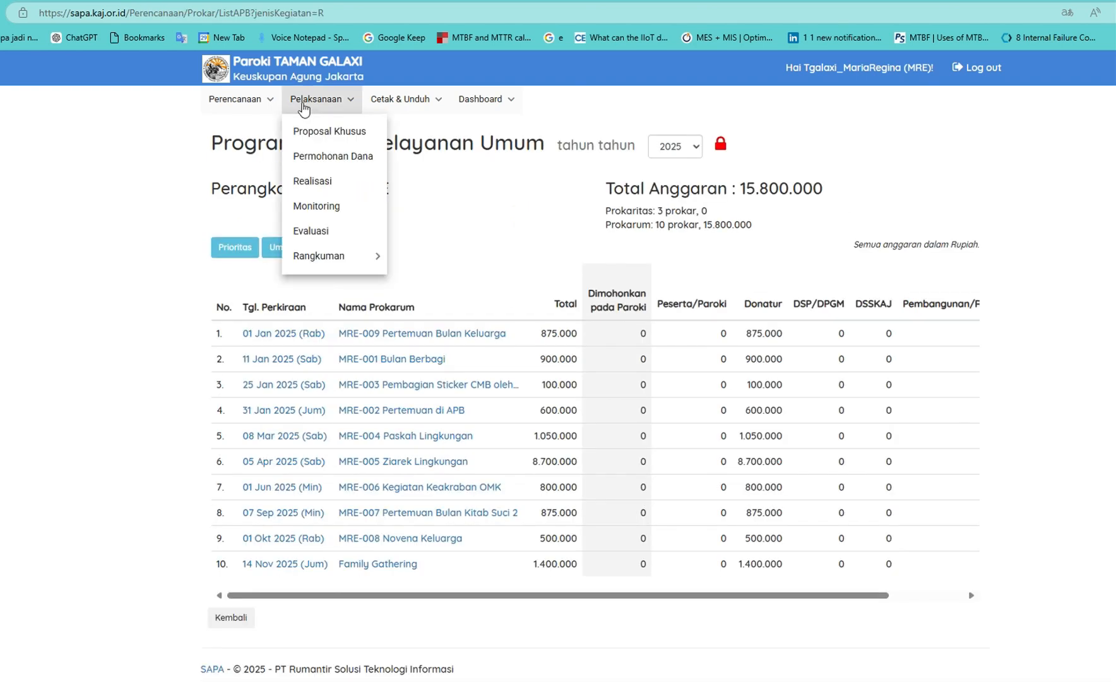
mouse_move(257, 107)
mouse_move(281, 155)
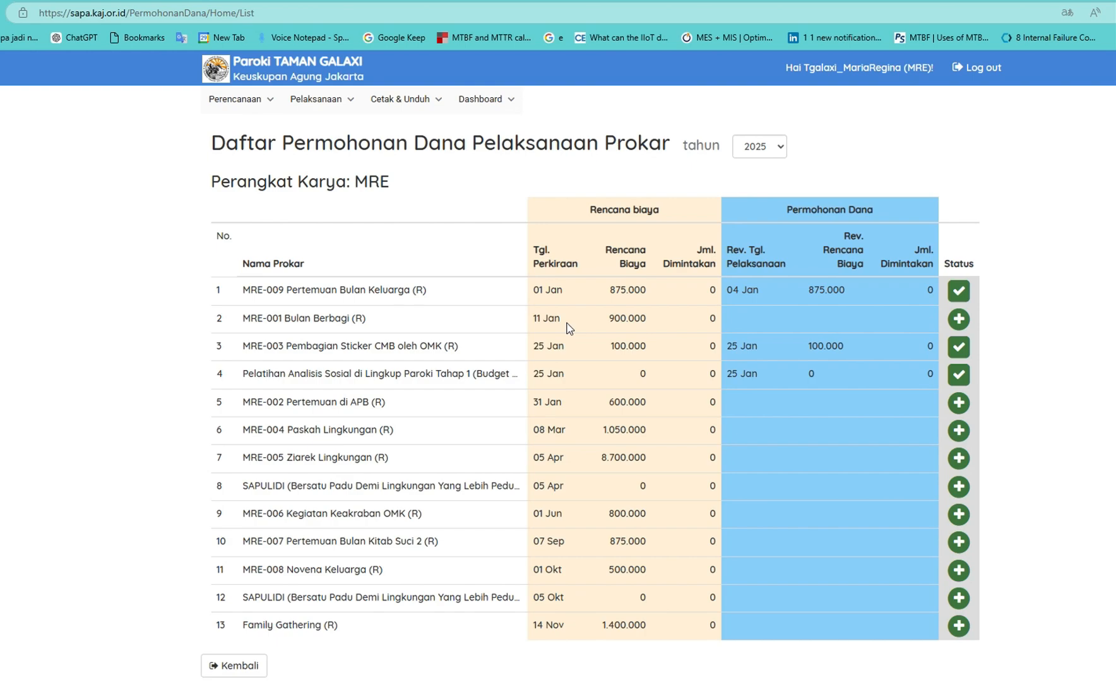
left_click(958, 319)
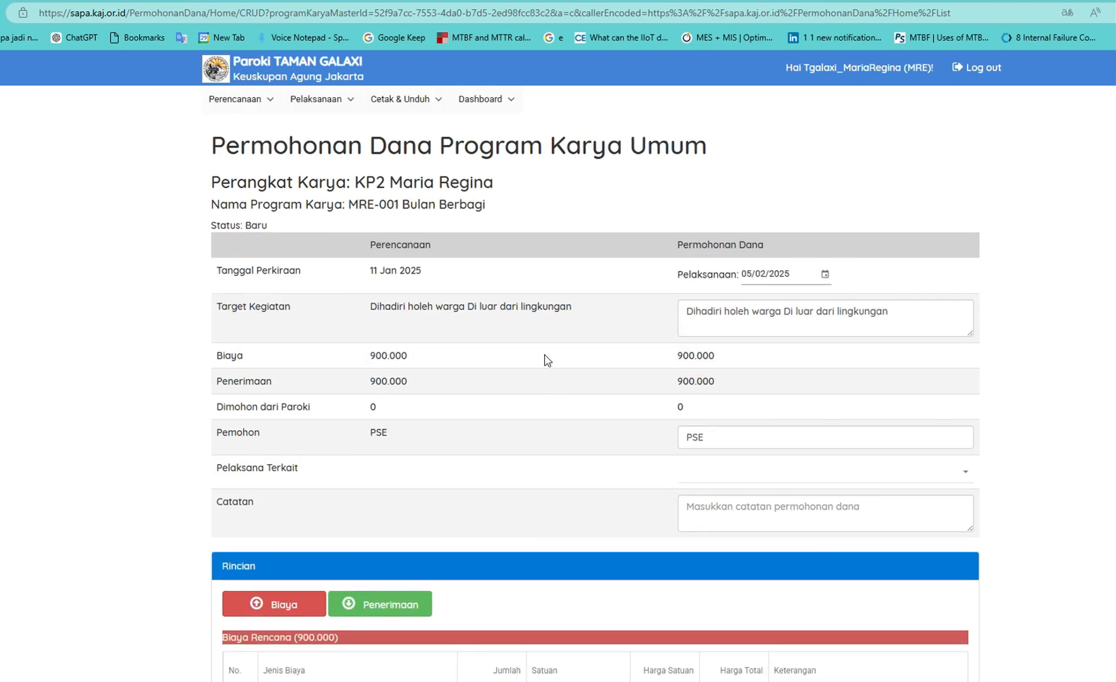
scroll(546, 360, "down", 1)
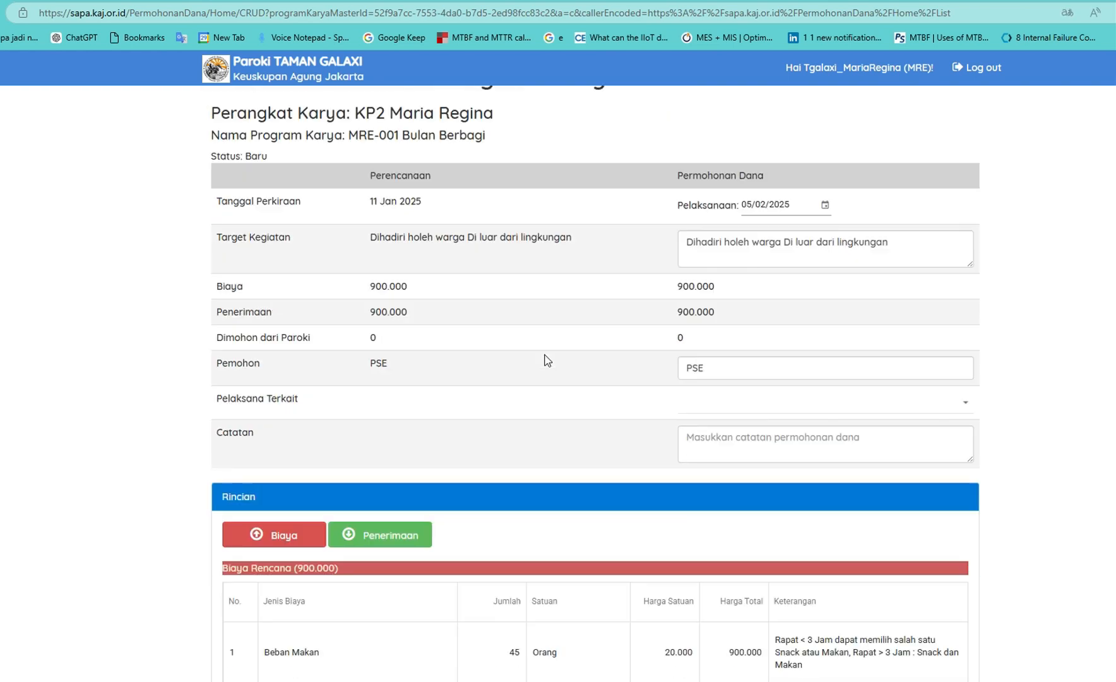
scroll(547, 360, "up", 1)
key("alt+Left")
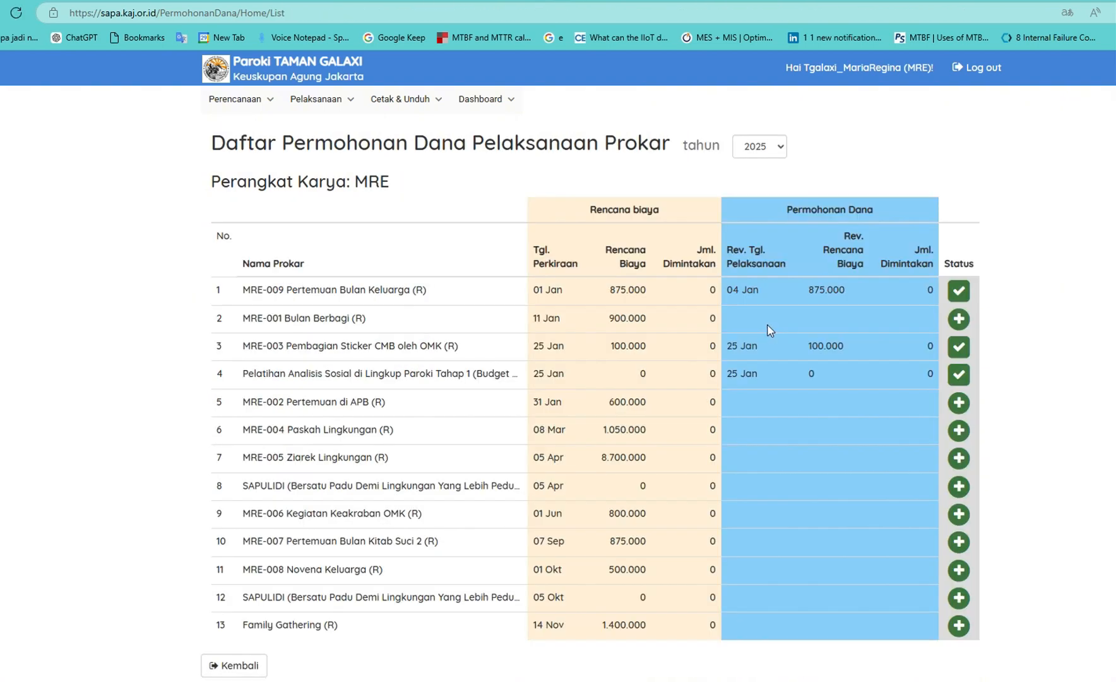
Start a fund request for MRE-001 Bulan Berbagi with the note "Bahwa bulan berbagi terlaksana dengan baik, melibartkan eksternal lingkungan"
left_click(959, 320)
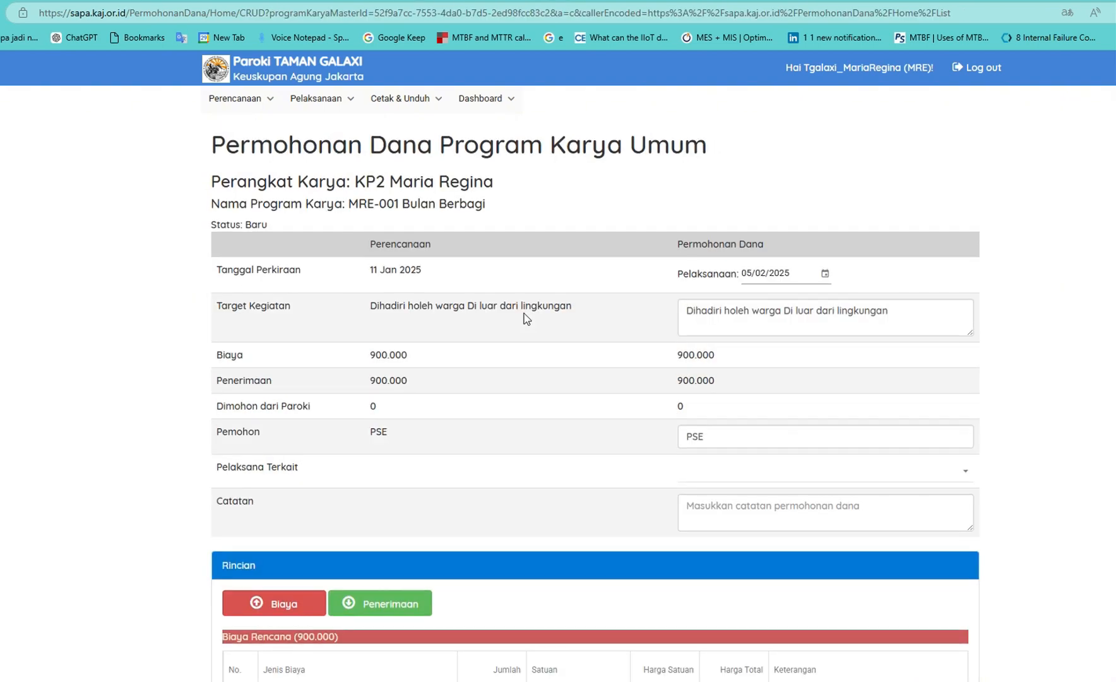
scroll(524, 314, "down", 1)
left_click(724, 437)
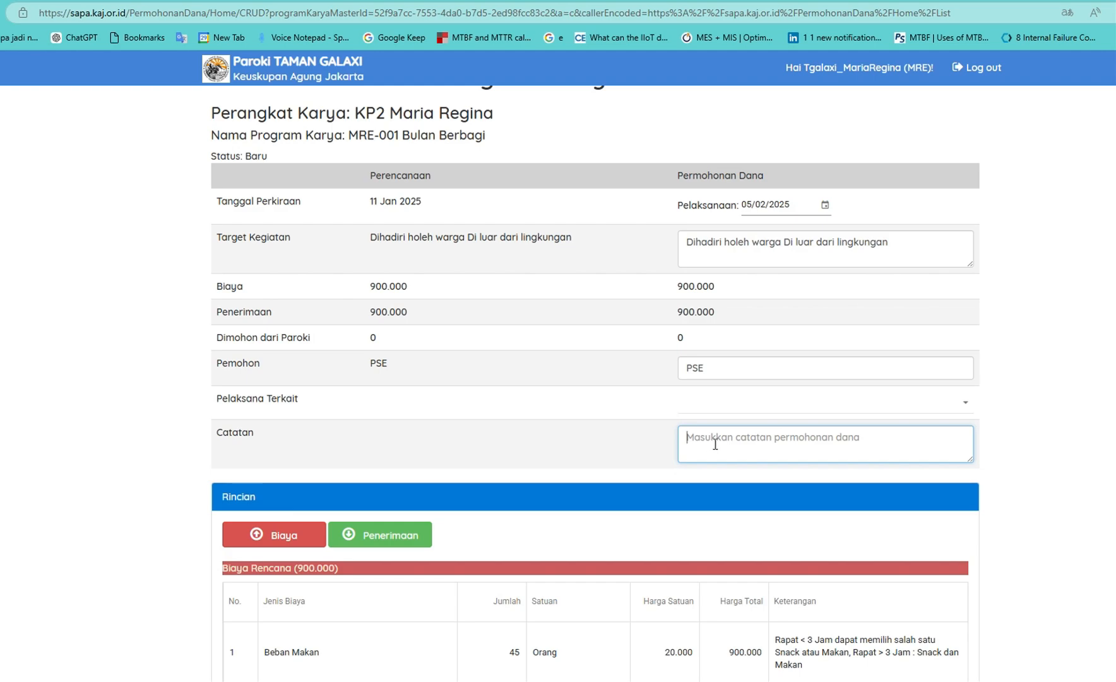
type("Bahwa")
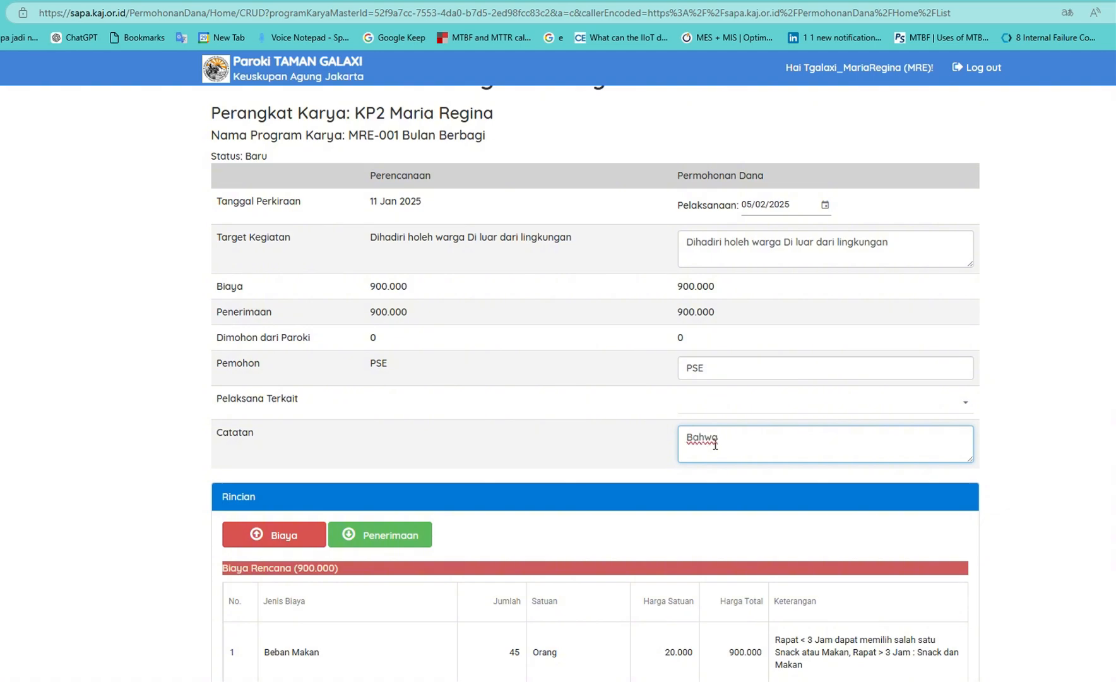
type(" bulan berba")
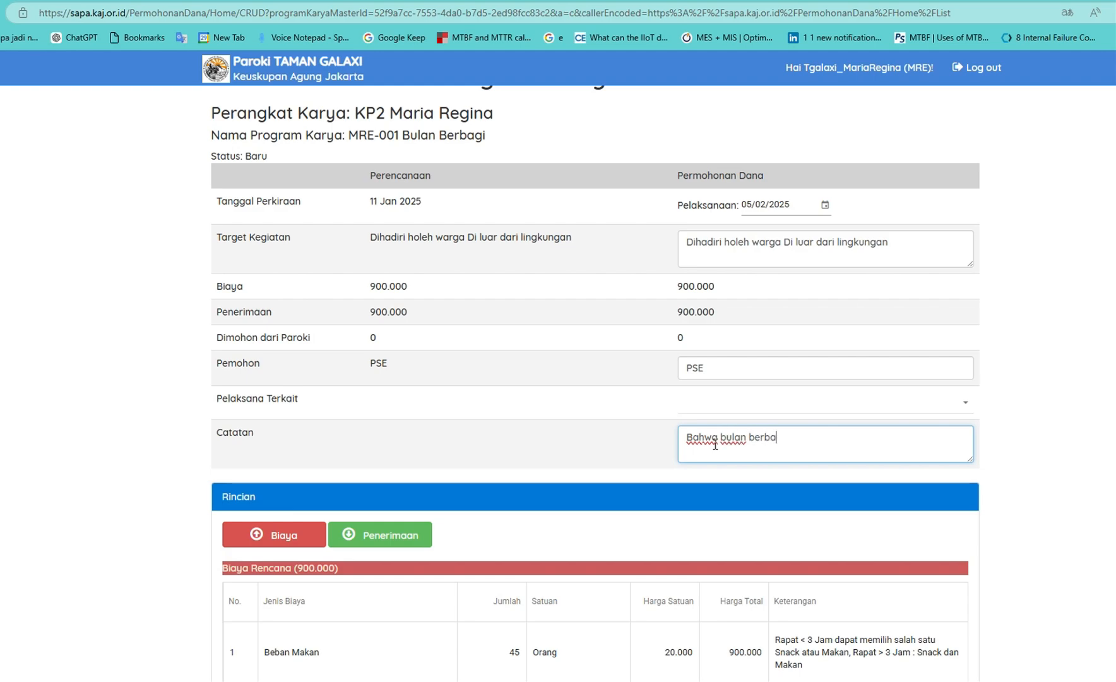
type("gi terlaksana dengan bai")
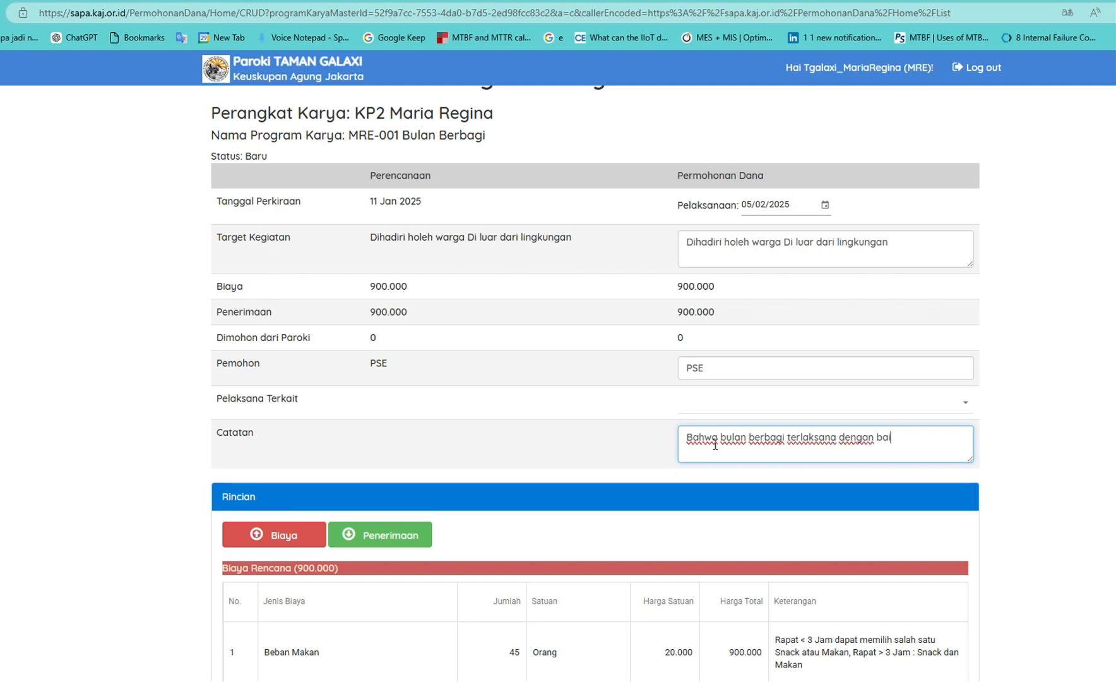
type("k, melibartkan eksternal l")
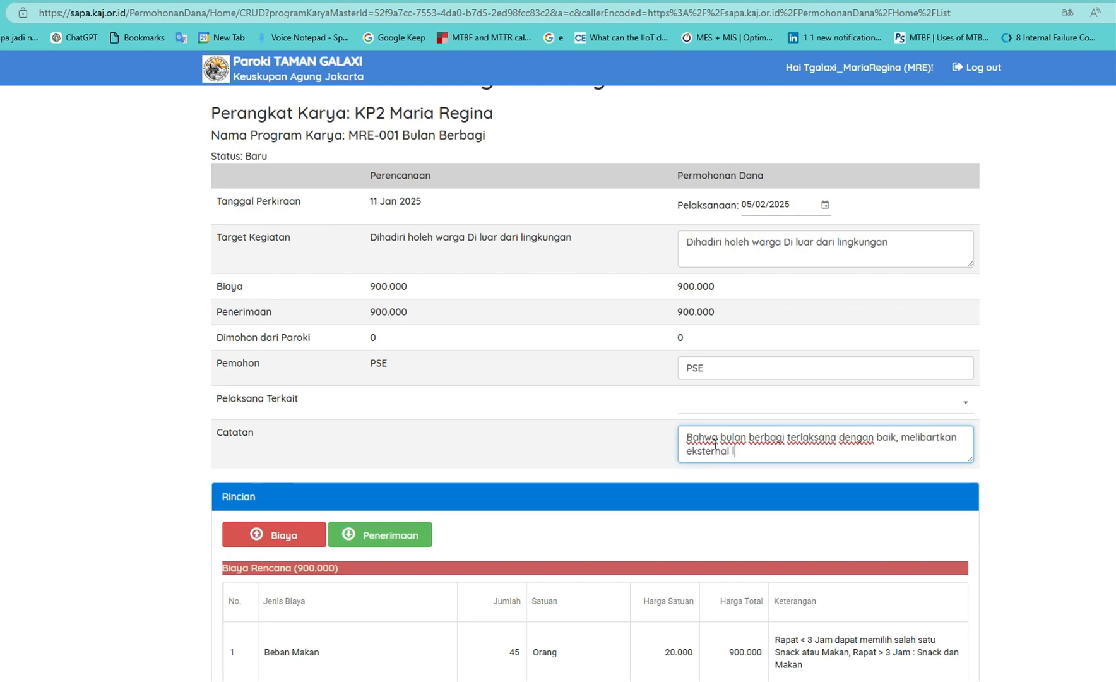
type("ingkunagn")
key("BackSpace")
key("BackSpace")
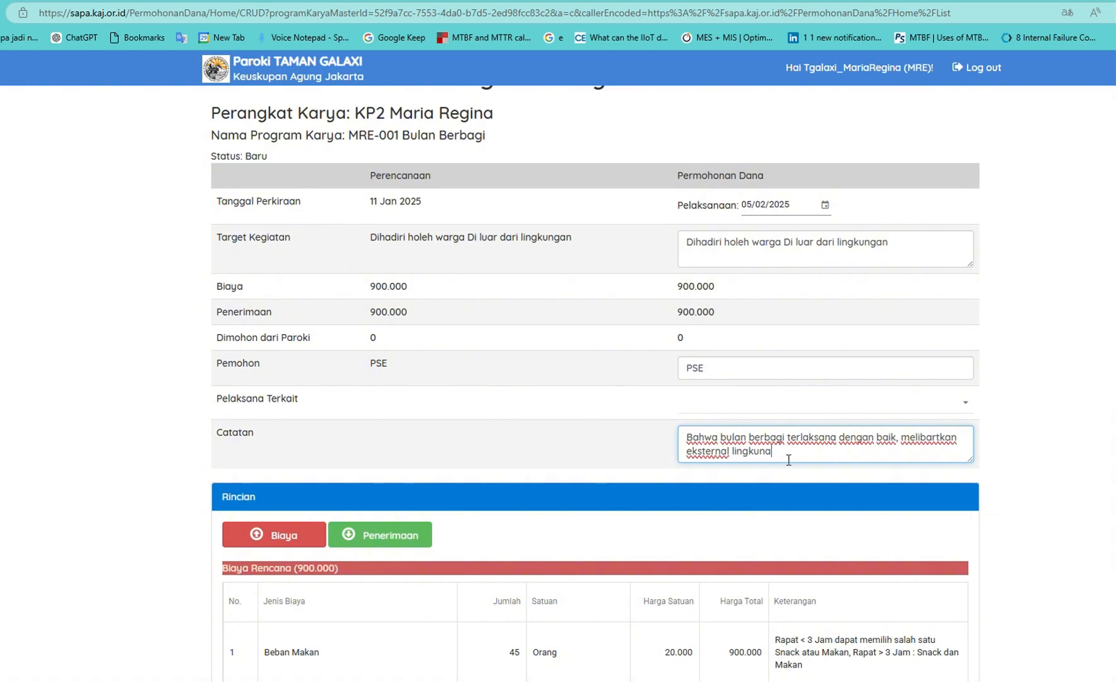
type("an")
Show the Penerimaan details of the MRE-001 Bulan Berbagi fund request and save the request
scroll(686, 467, "down", 3)
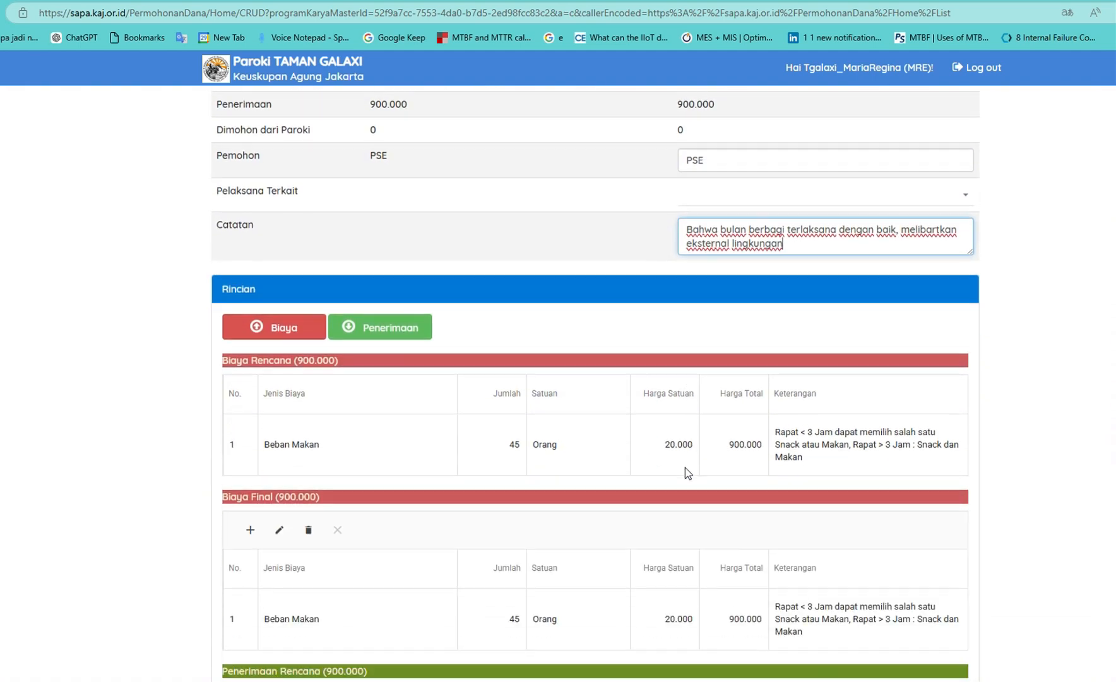
scroll(680, 460, "down", 2)
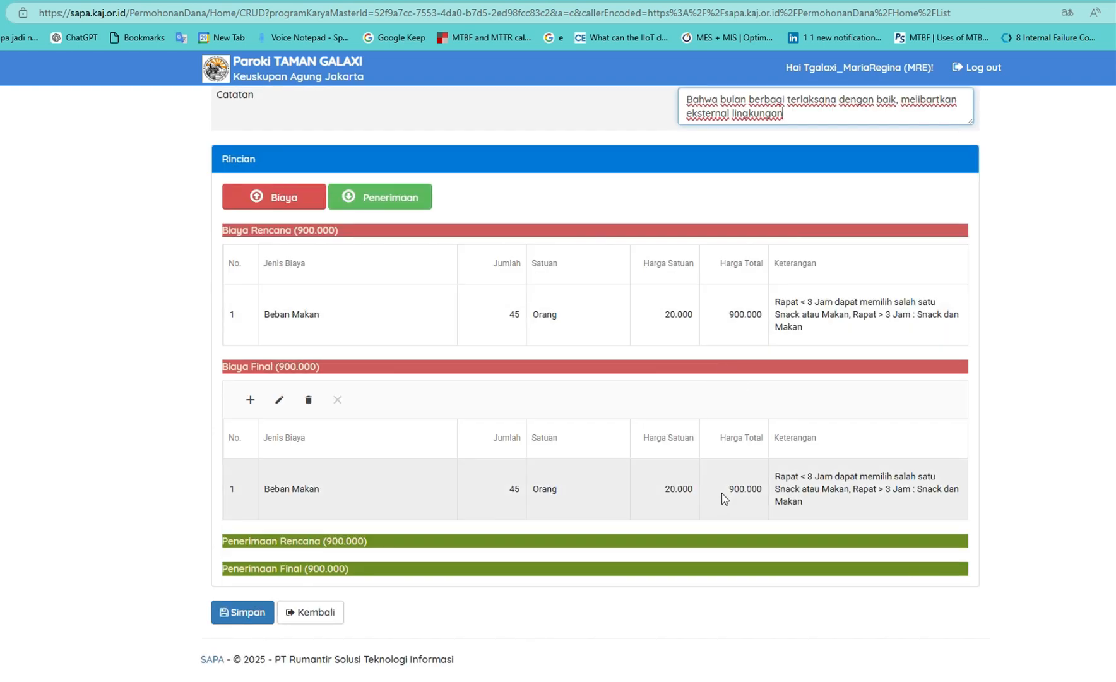
left_click(283, 541)
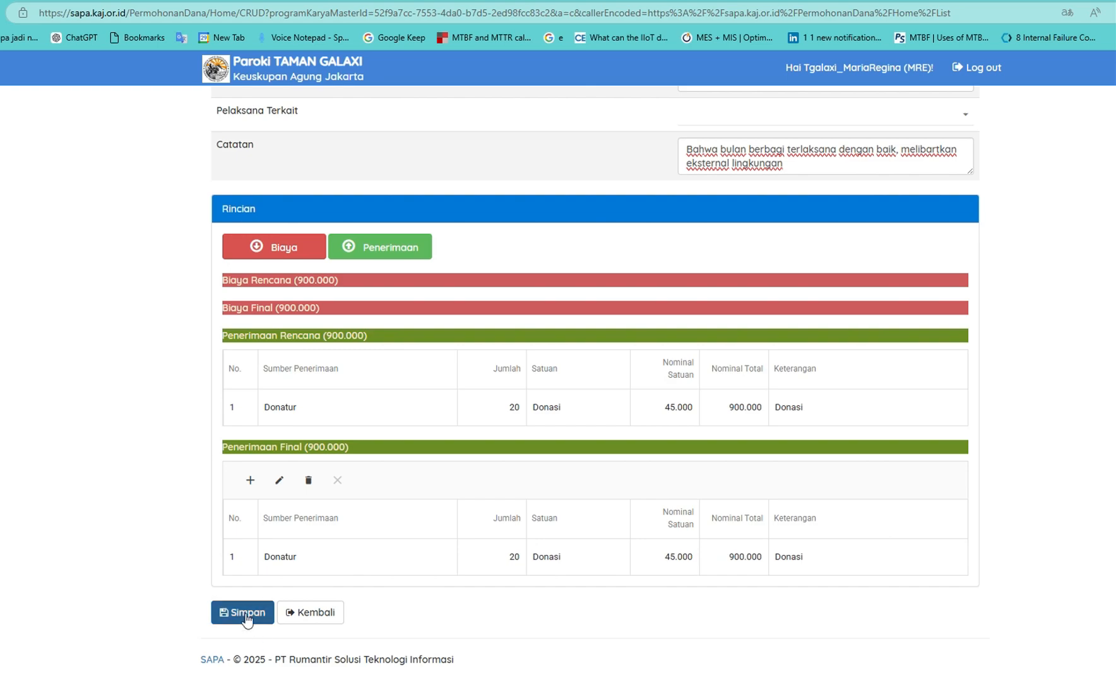
left_click(246, 614)
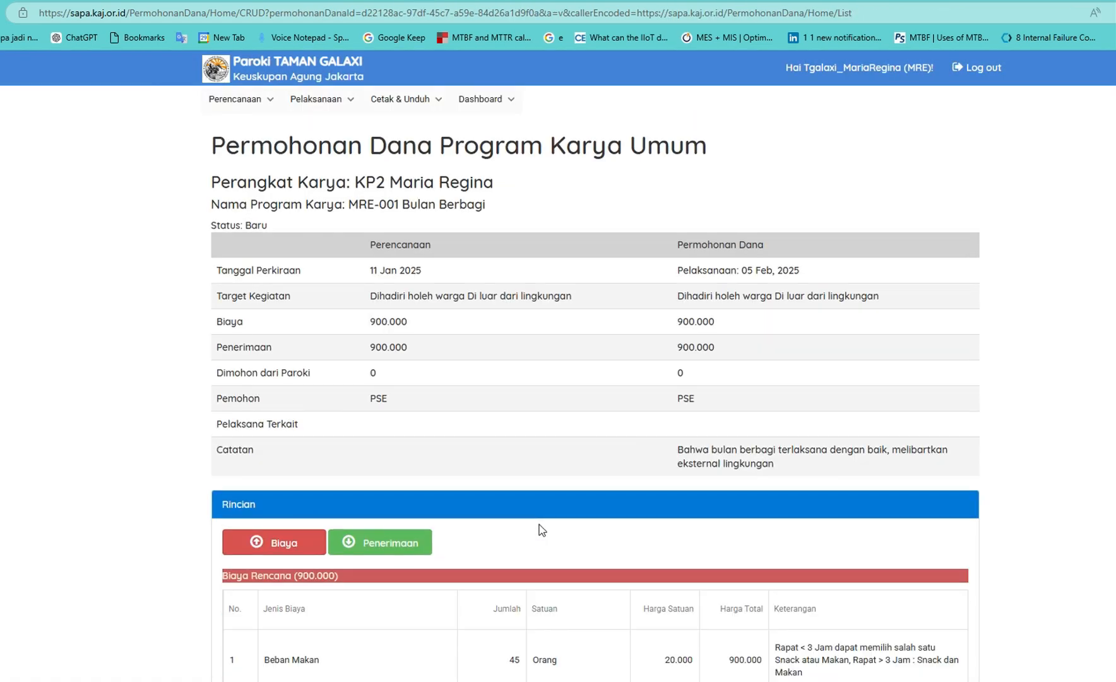
Reopen the saved MRE-001 fund request for editing, submit it for initial approval, and review the submitted request
scroll(539, 526, "down", 7)
scroll(538, 523, "down", 1)
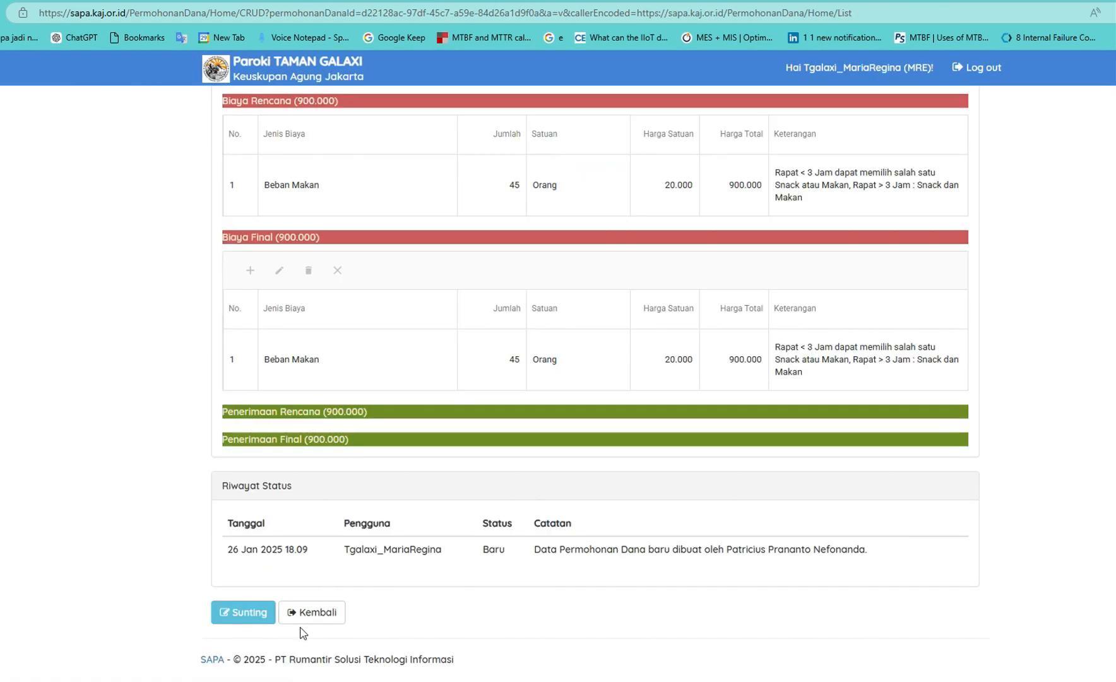
left_click(243, 616)
scroll(720, 463, "down", 8)
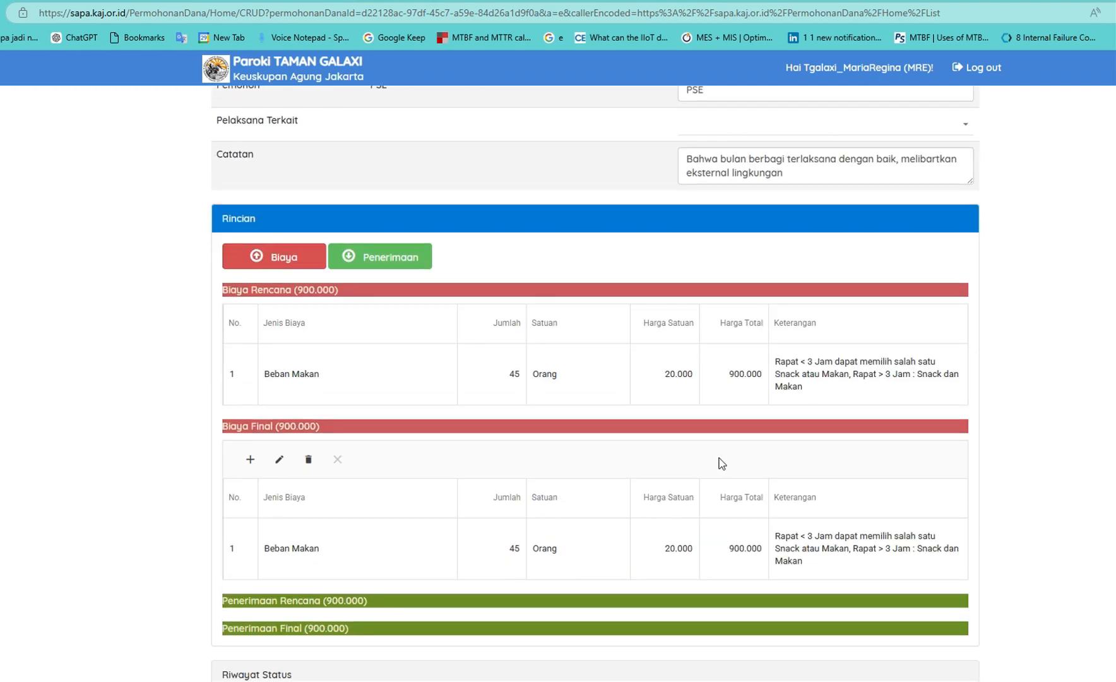
left_click(366, 621)
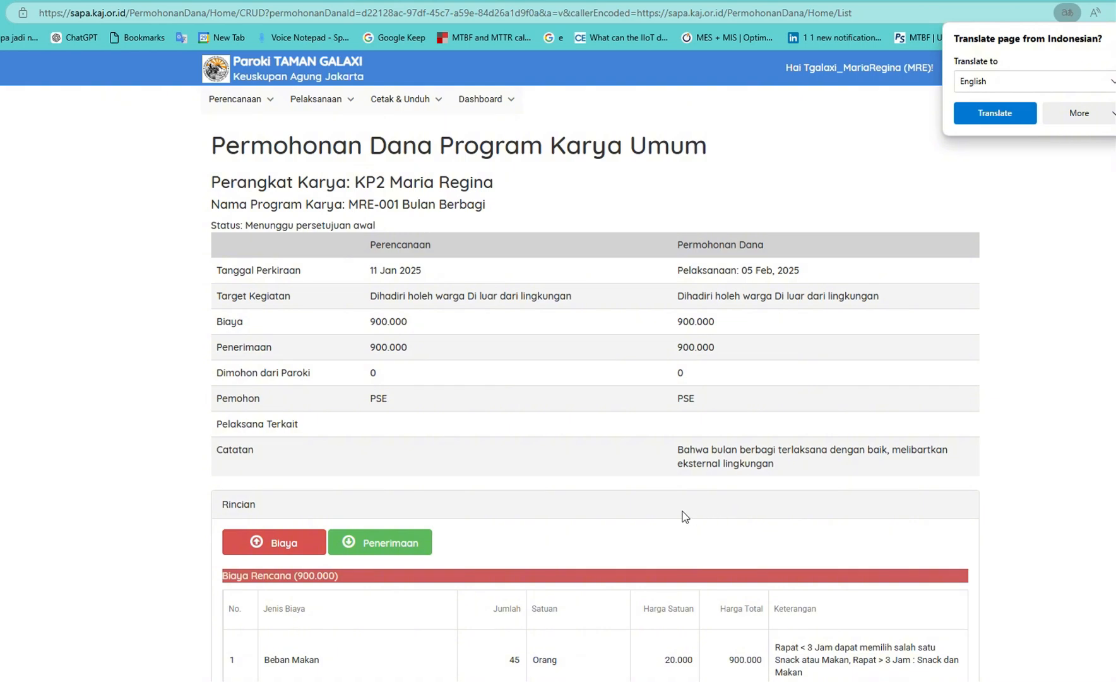
scroll(514, 487, "down", 5)
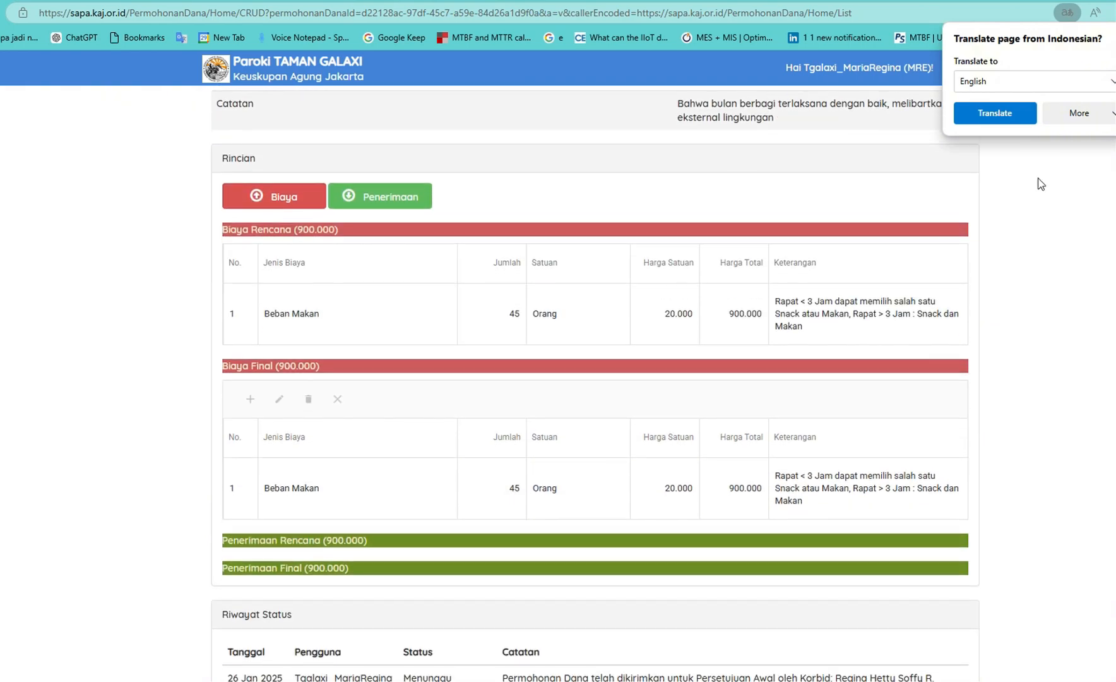
Review the submitted MRE-001 Bulan Berbagi fund request, including its Riwayat Status, and return to the fund request list
scroll(713, 383, "down", 3)
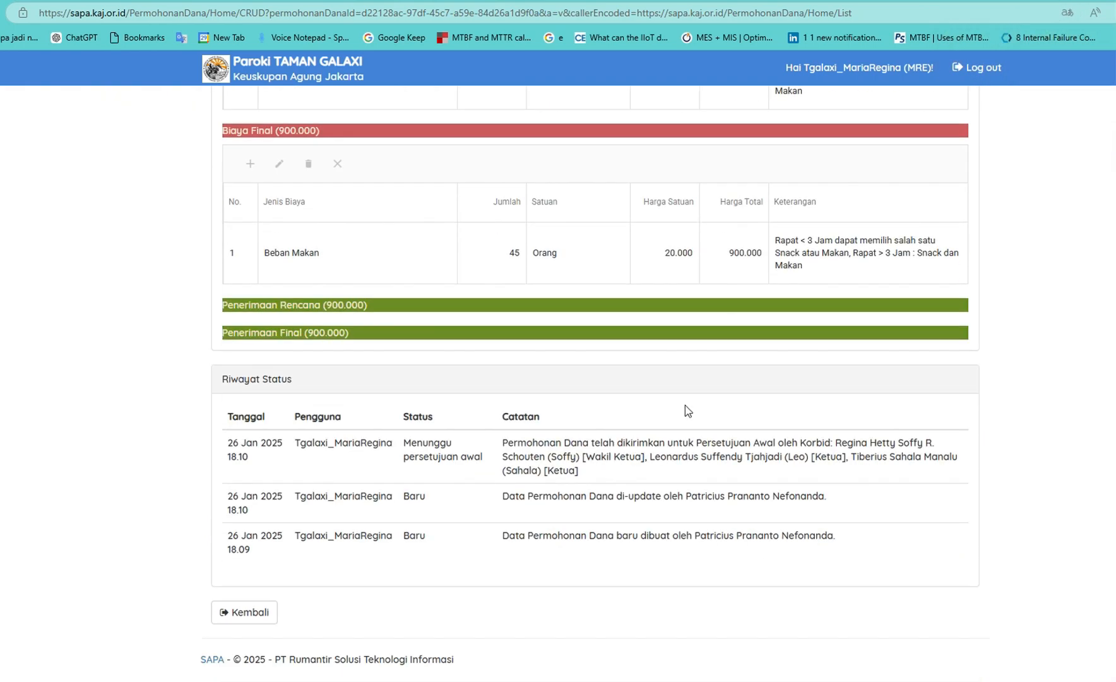
scroll(560, 441, "up", 8)
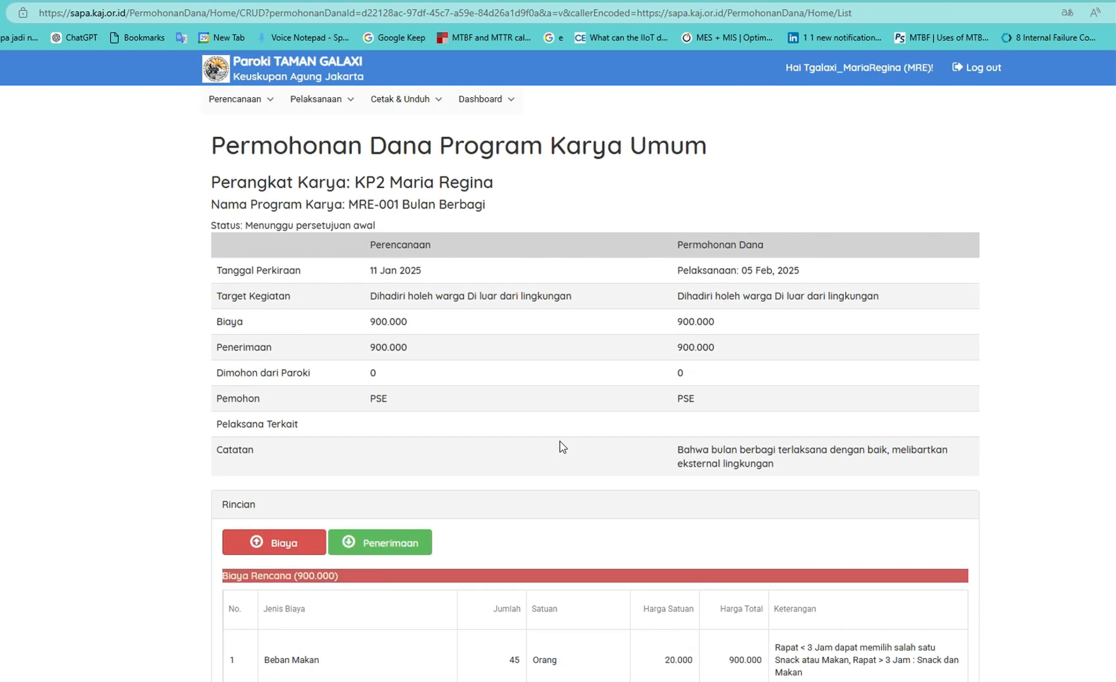
scroll(560, 441, "down", 10)
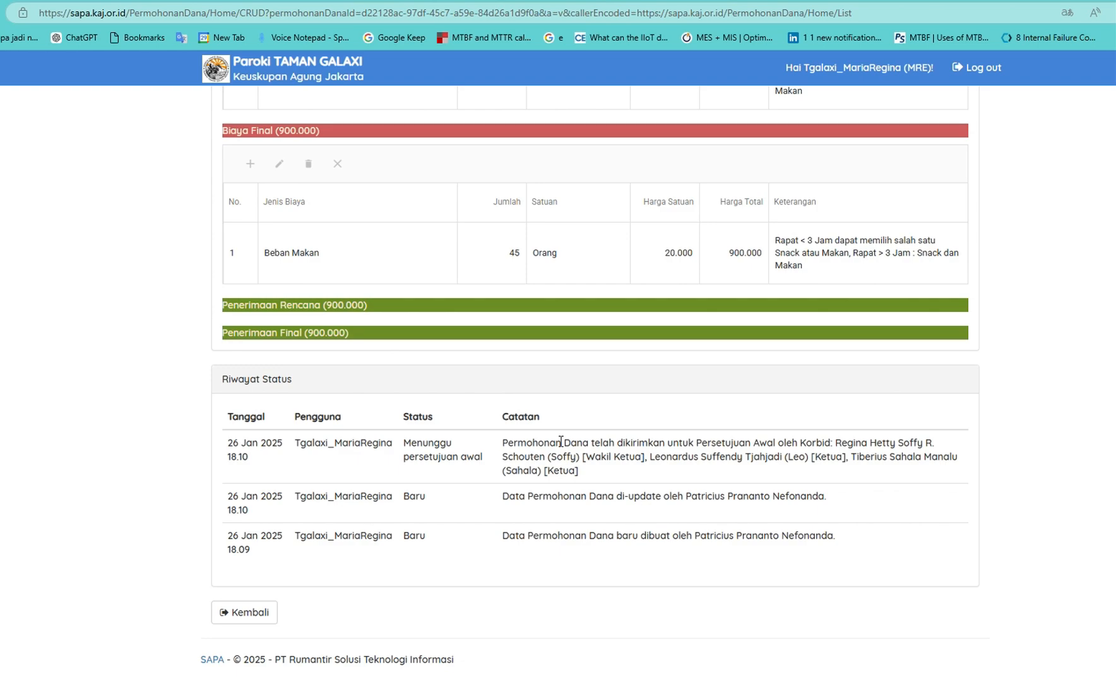
left_click(259, 614)
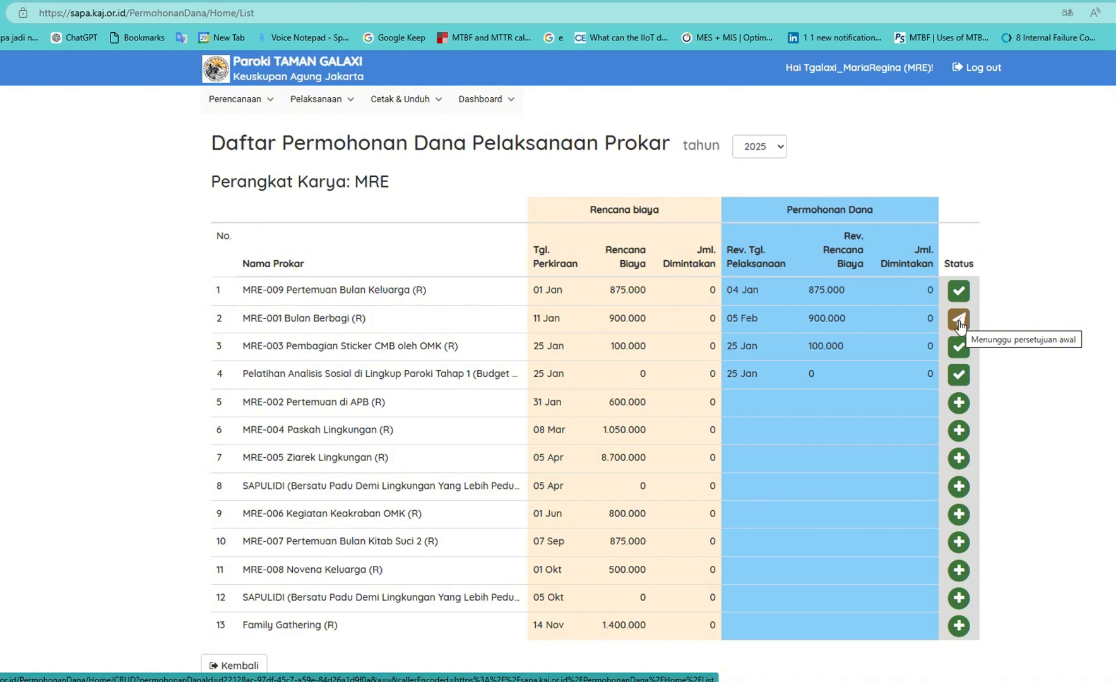
Open the Realisasi list under Pelaksanaan and look through its work programs and their statuses
left_click(322, 99)
left_click(318, 129)
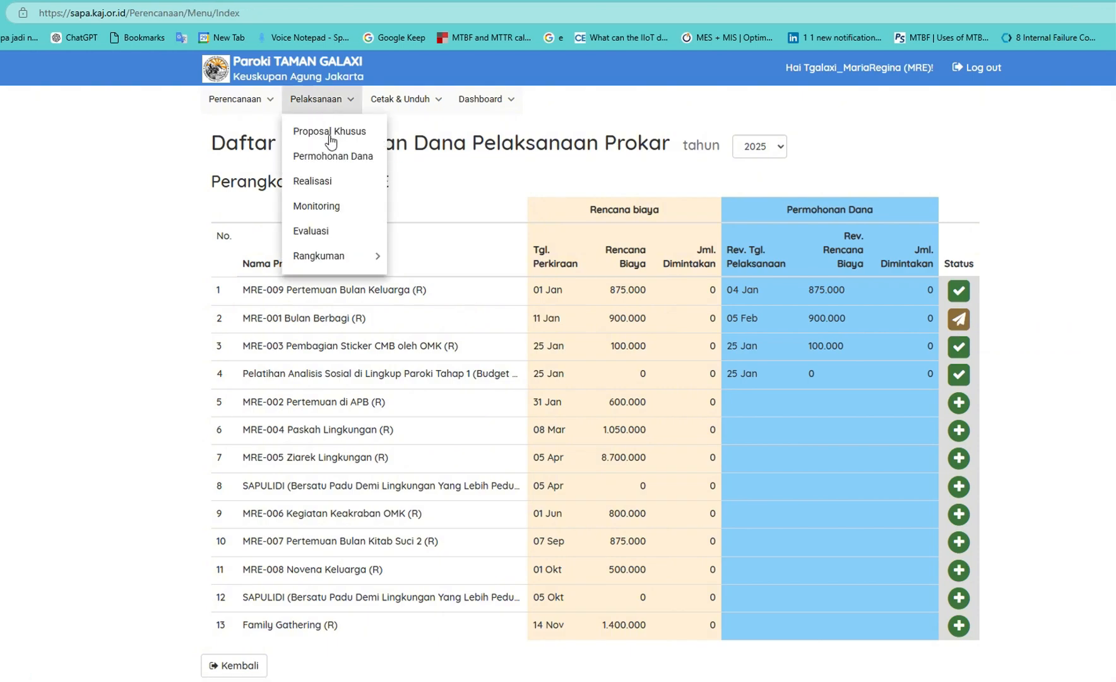
left_click(324, 101)
left_click(331, 183)
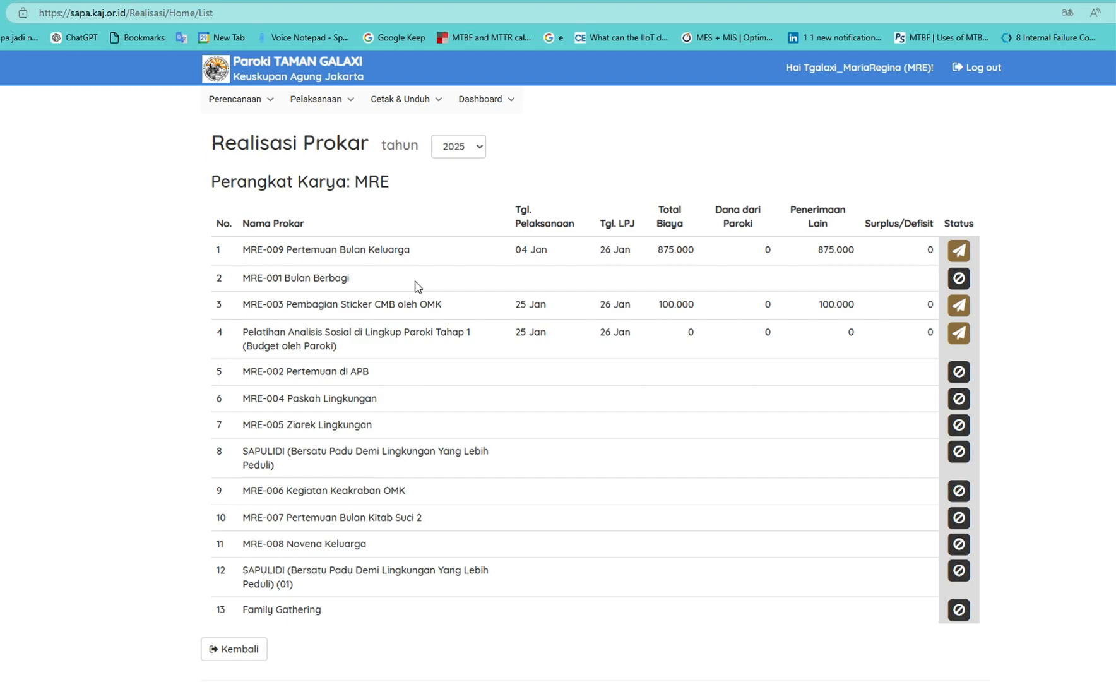
scroll(416, 287, "down", 1)
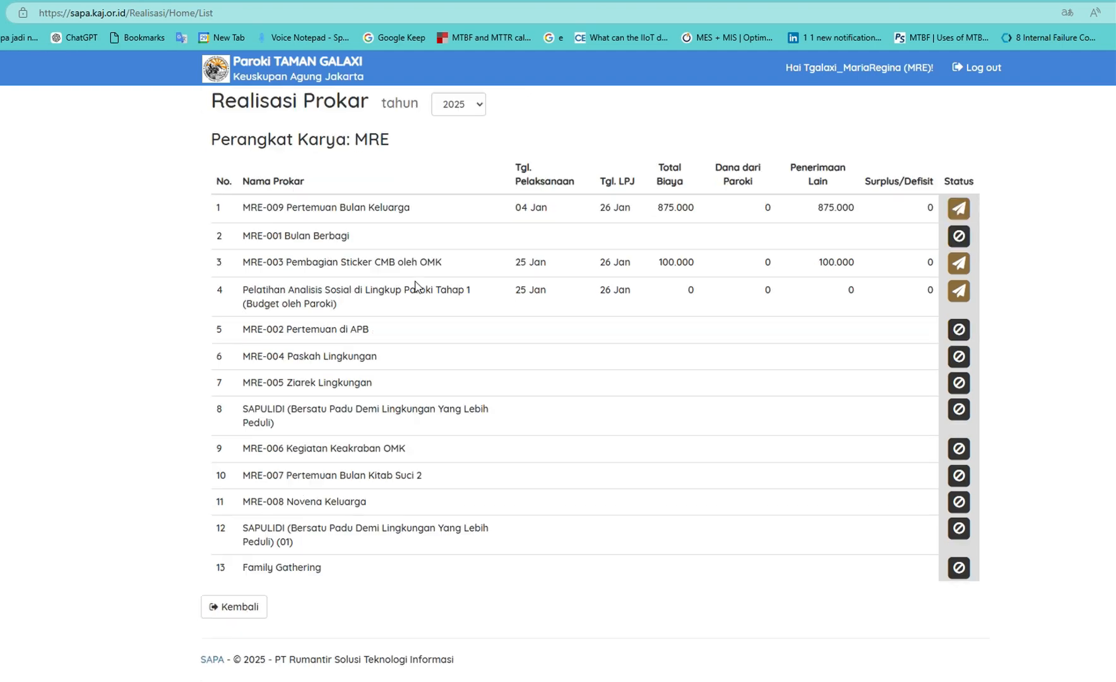